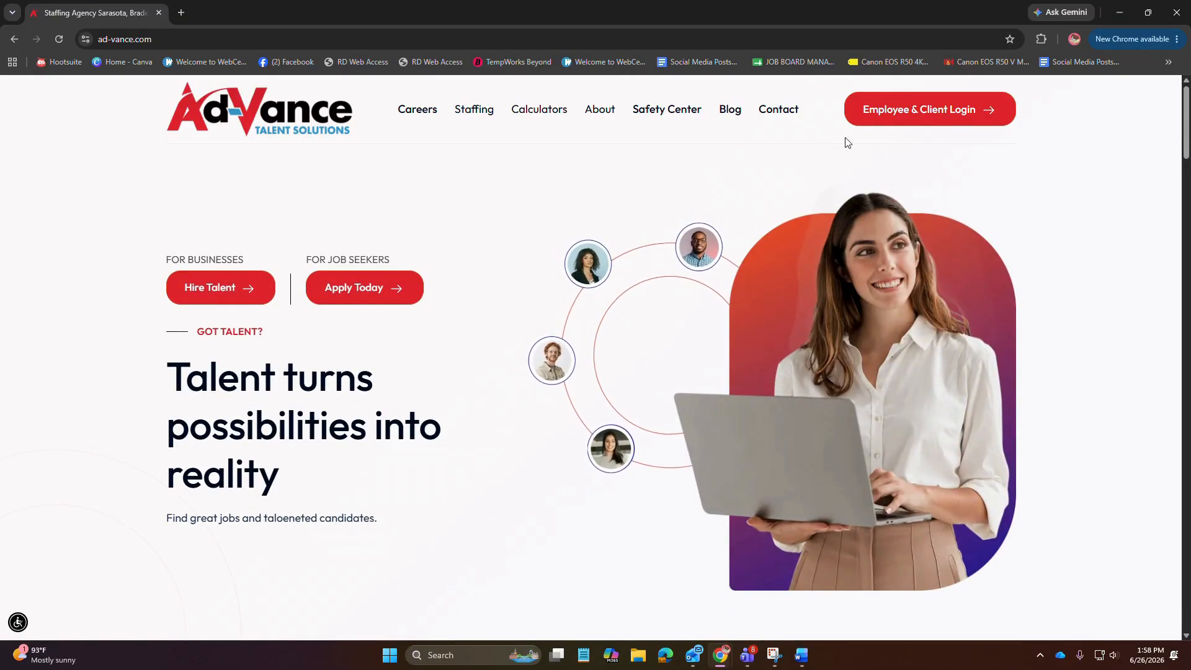
- Log in through Employee & Client Login with the employee's username and password
{"action": "left_click", "coordinate": [966, 117]}
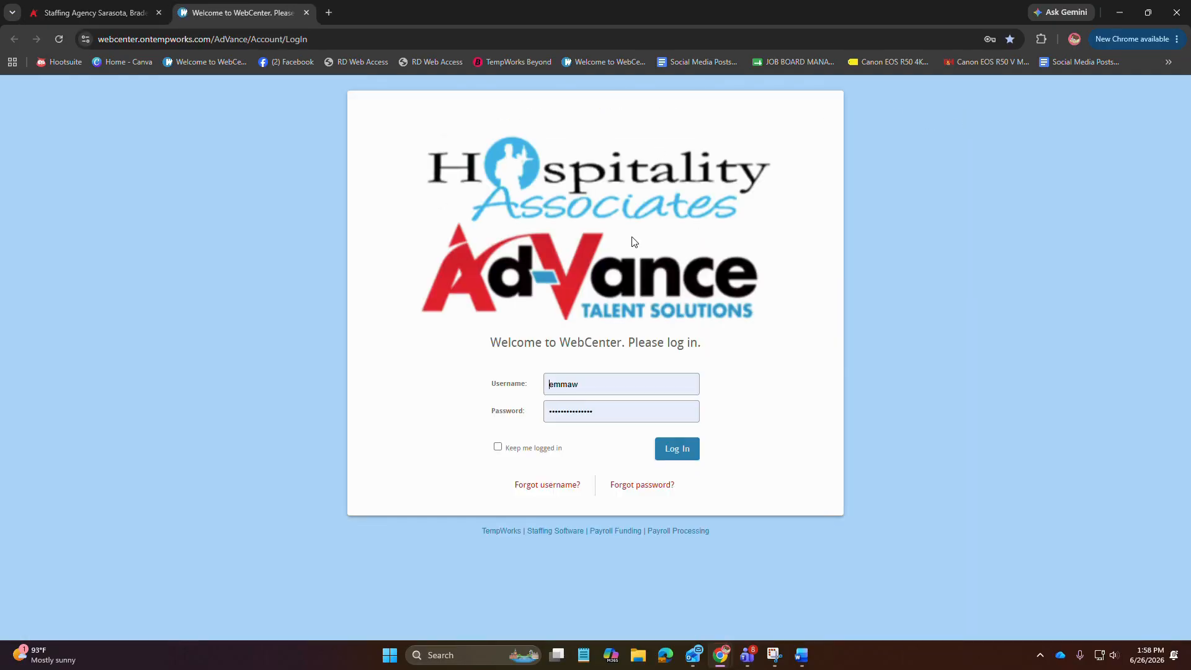
{"action": "left_click", "coordinate": [601, 384]}
{"action": "double_click", "coordinate": [601, 383]}
{"action": "type", "text": "h"}
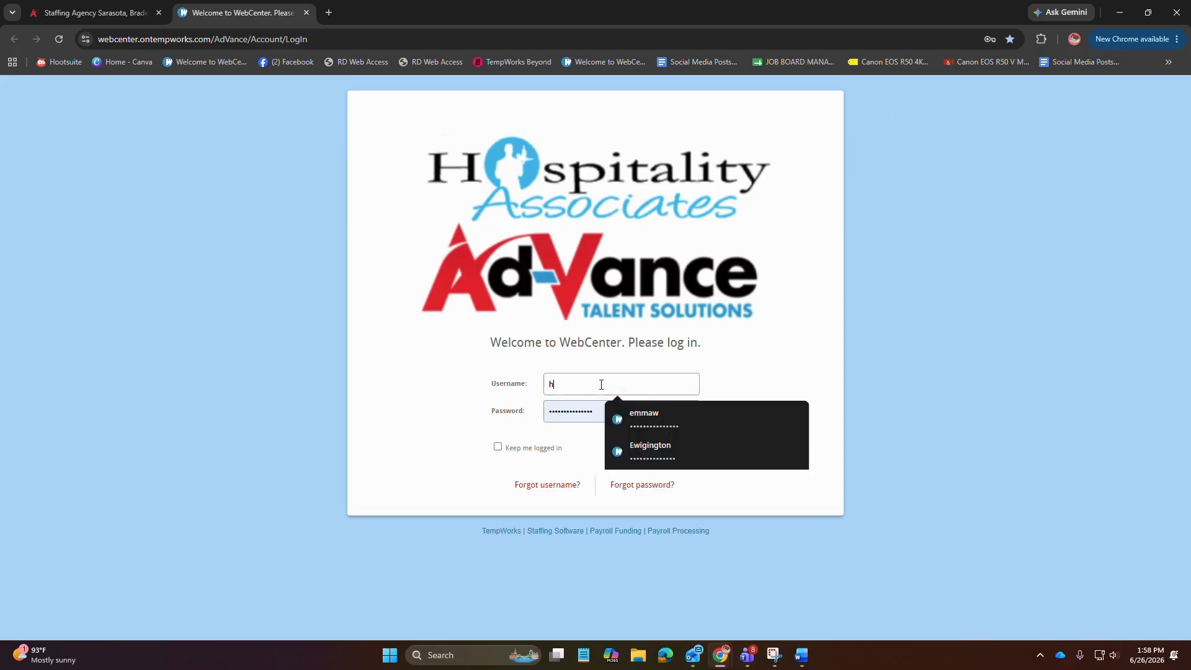
{"action": "type", "text": "potter"}
{"action": "key", "text": "Tab"}
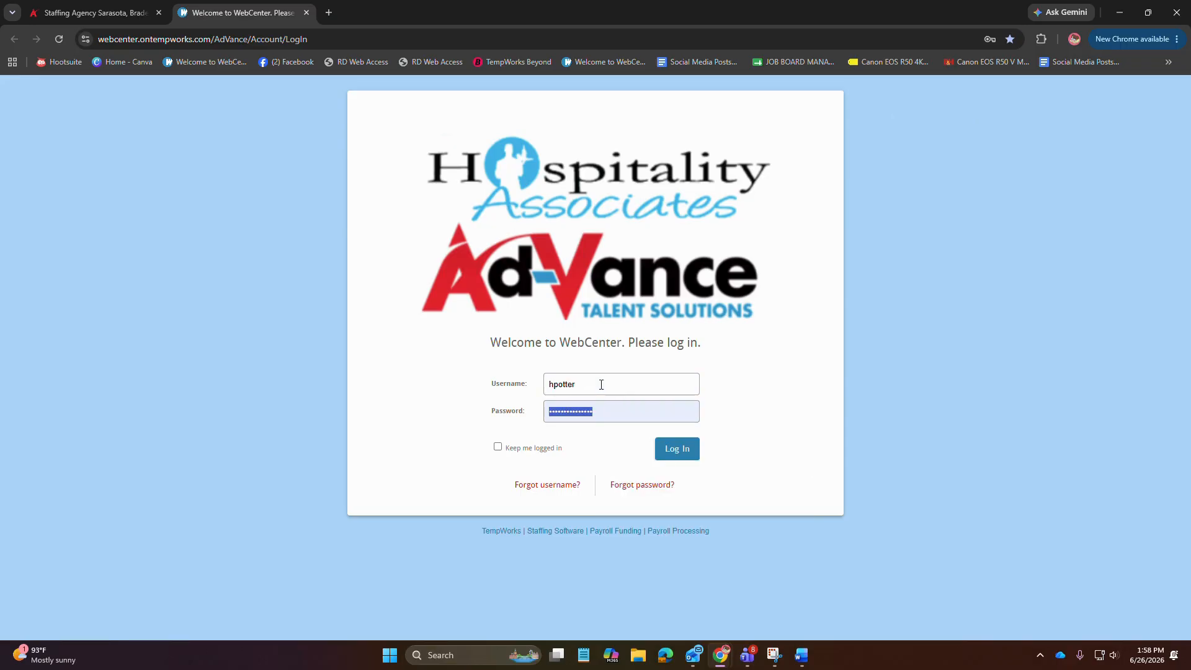
{"action": "type", "text": "***"}
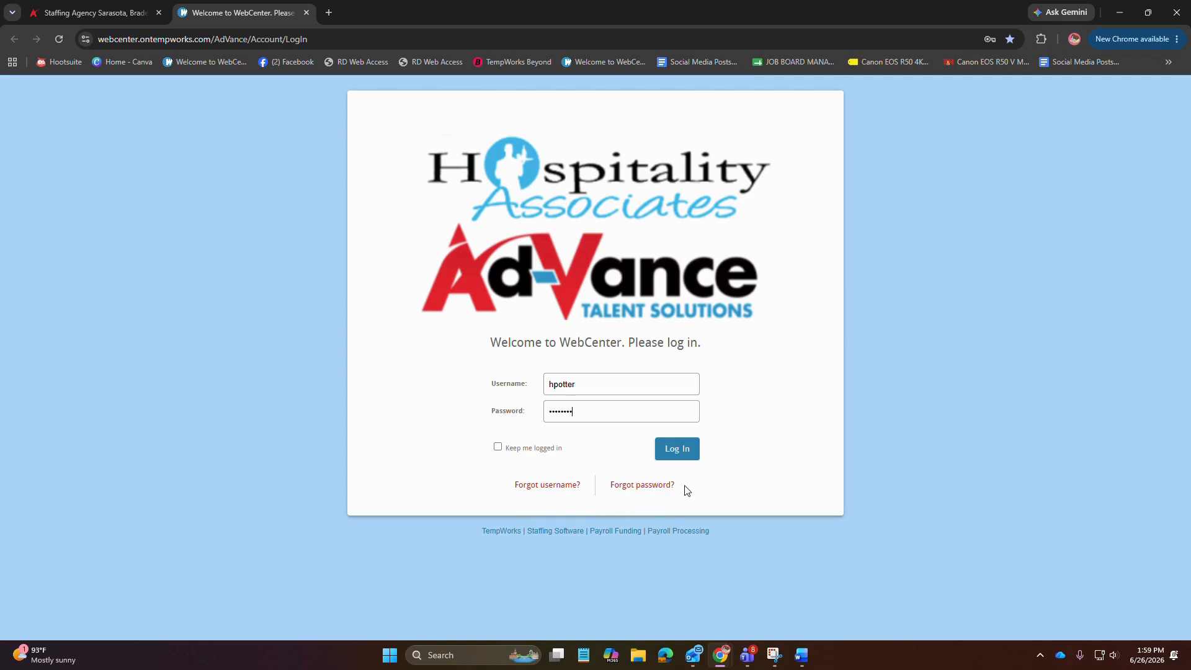
{"action": "left_click", "coordinate": [692, 453]}
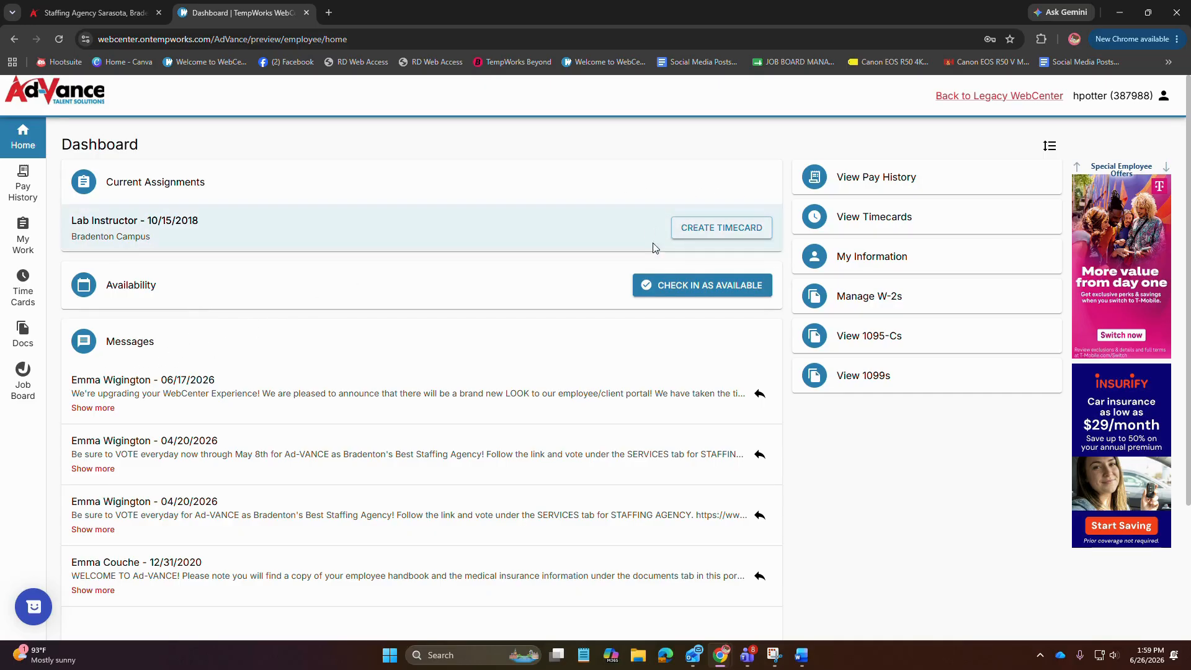
- Create a timecard for the Lab Instructor assignment, weekend date 06/28/2026, paycode Reg
{"action": "left_click", "coordinate": [739, 242]}
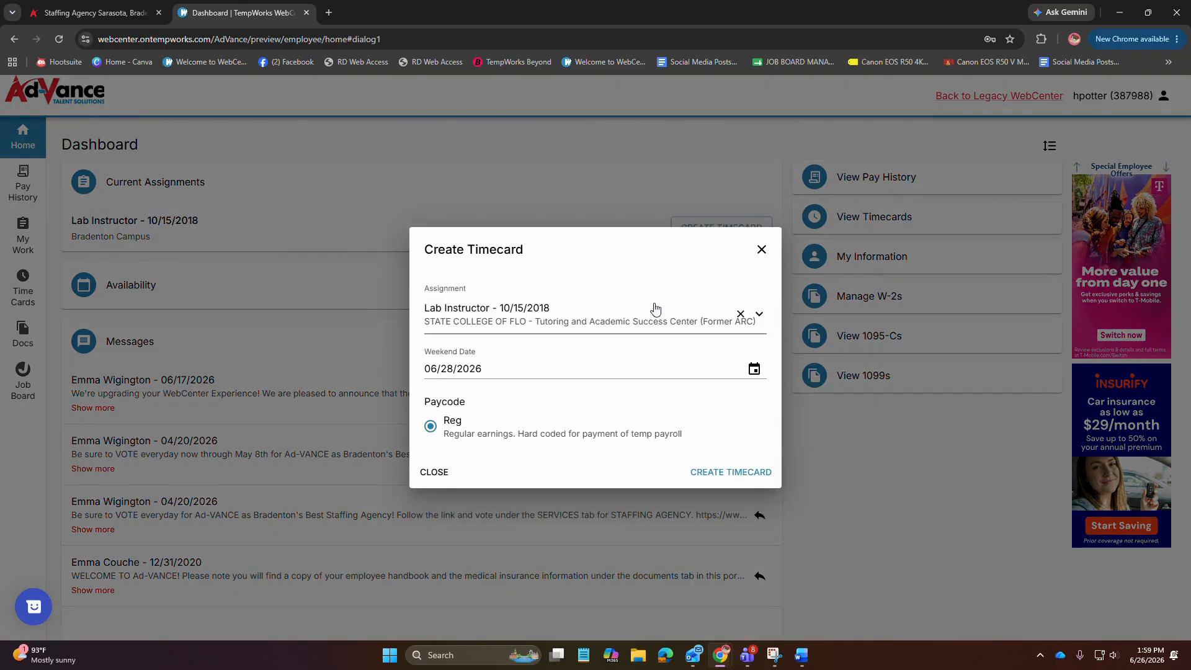
{"action": "left_click", "coordinate": [569, 319]}
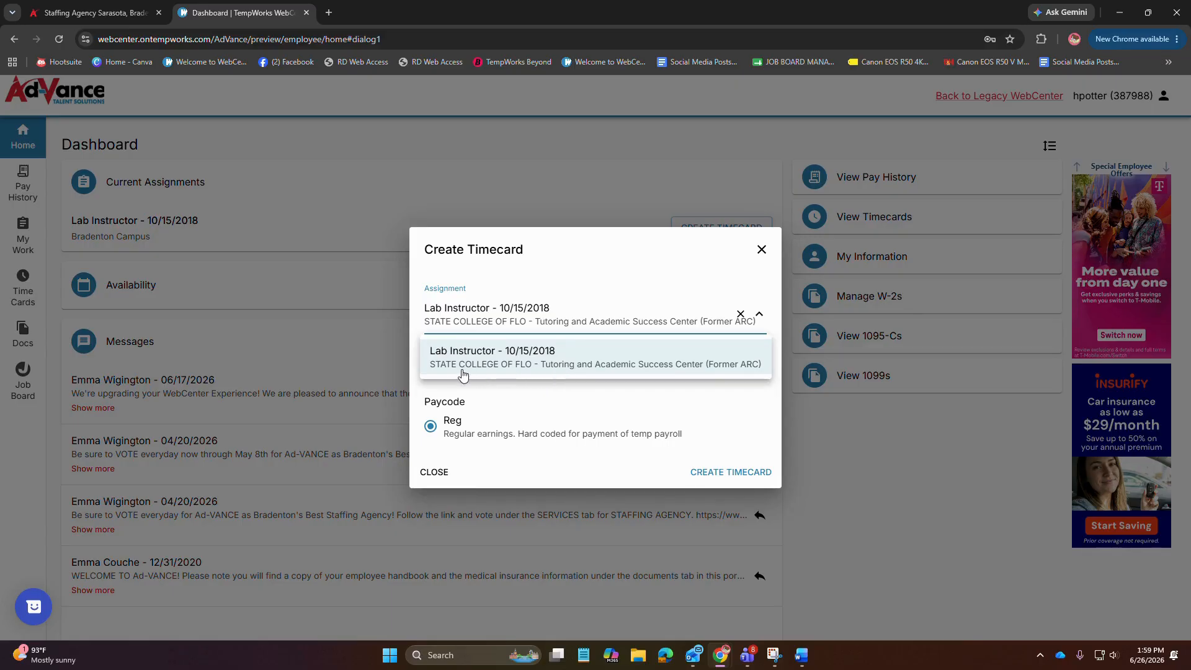
{"action": "left_click", "coordinate": [593, 362]}
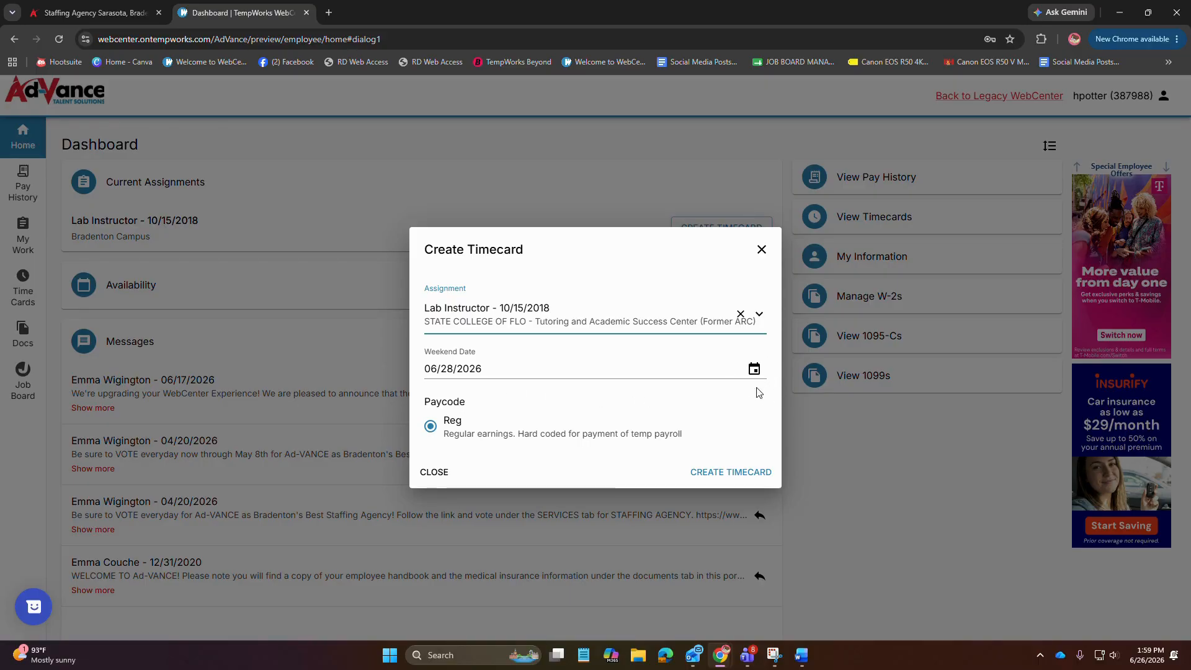
{"action": "left_click", "coordinate": [753, 368]}
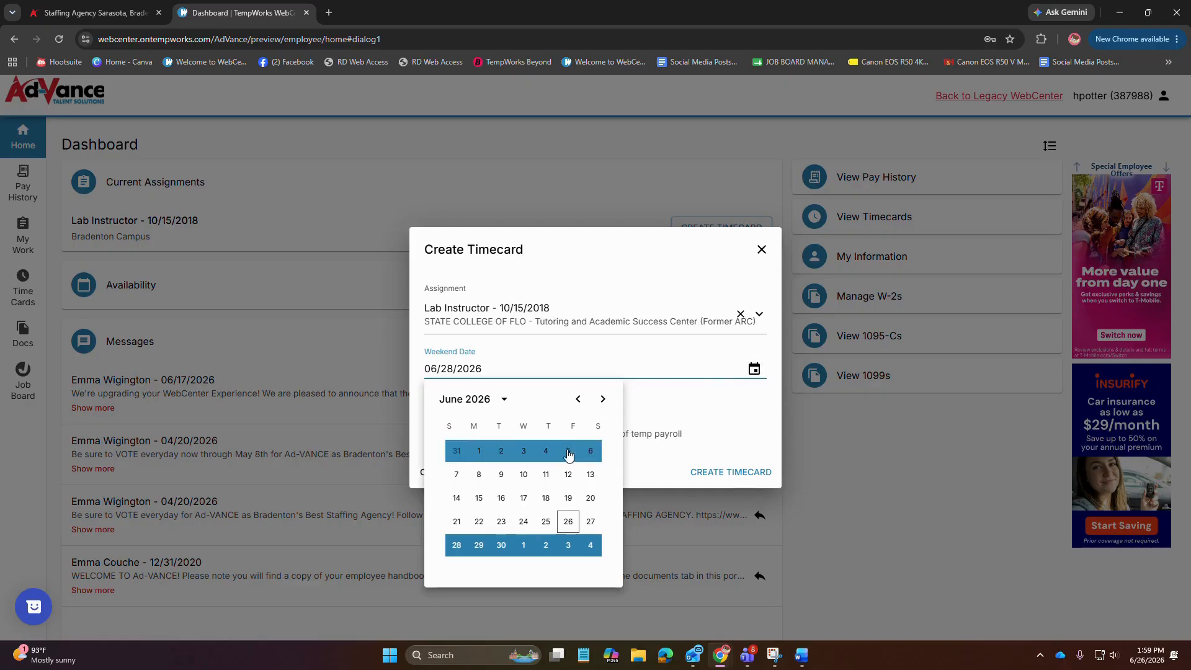
{"action": "left_click", "coordinate": [652, 408]}
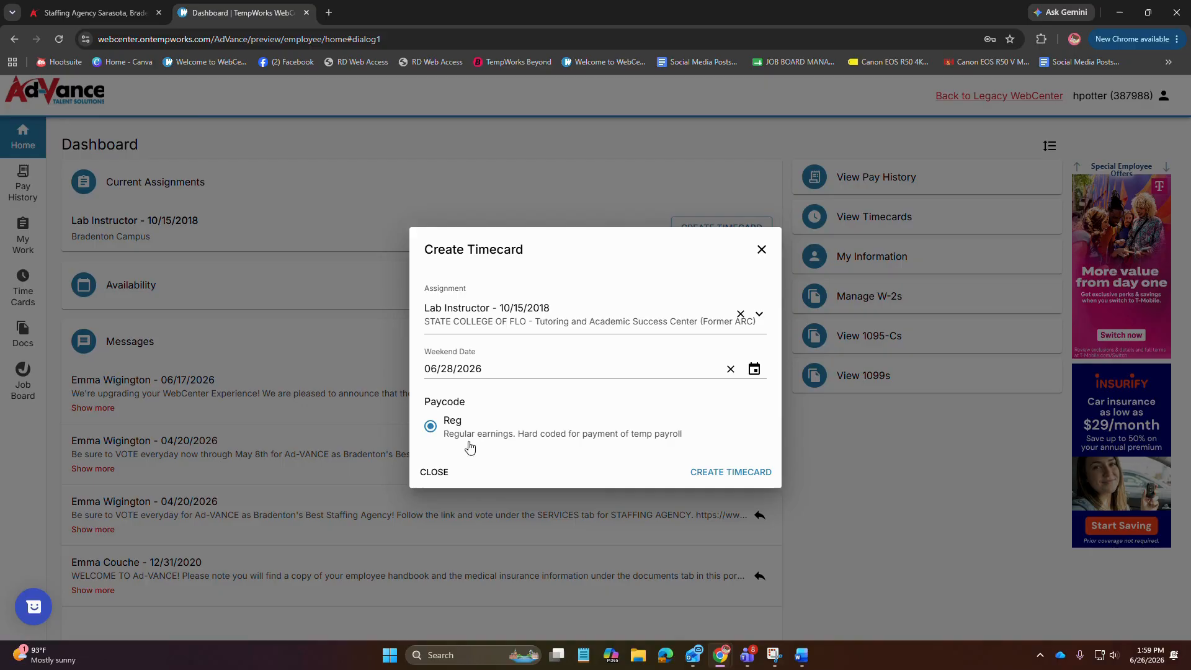
{"action": "left_click", "coordinate": [732, 473]}
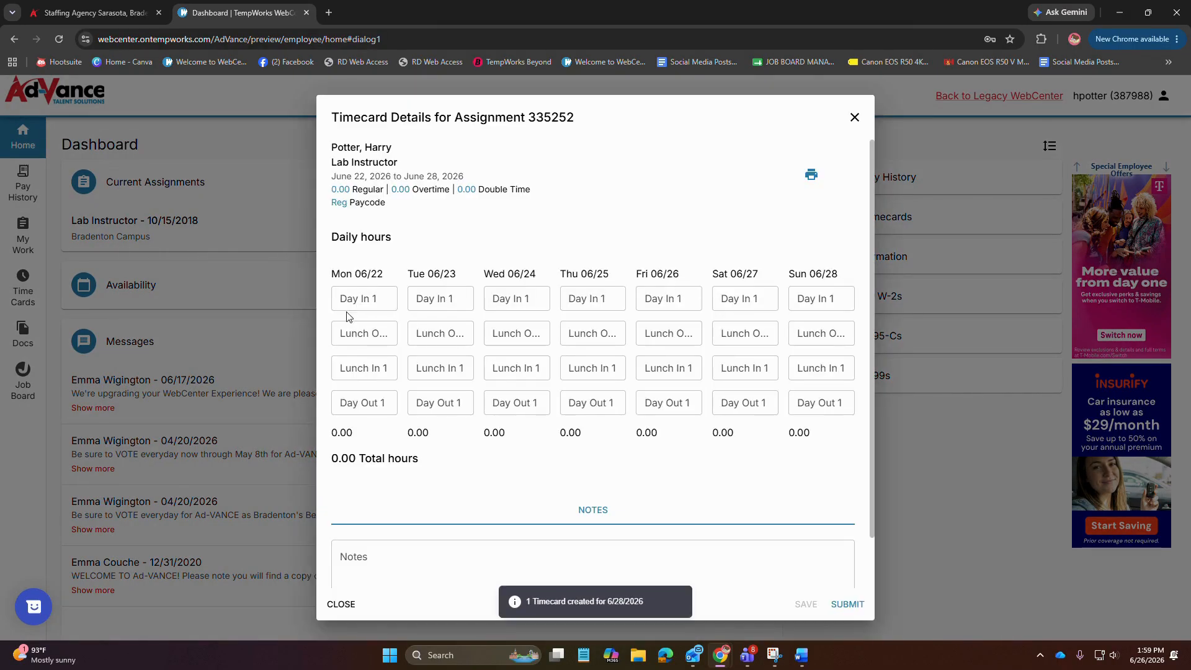
- Enter Monday 06/22 times: in 10:00 AM, lunch 12:00–12:30 PM, out 5:00 PM
{"action": "left_click", "coordinate": [343, 303]}
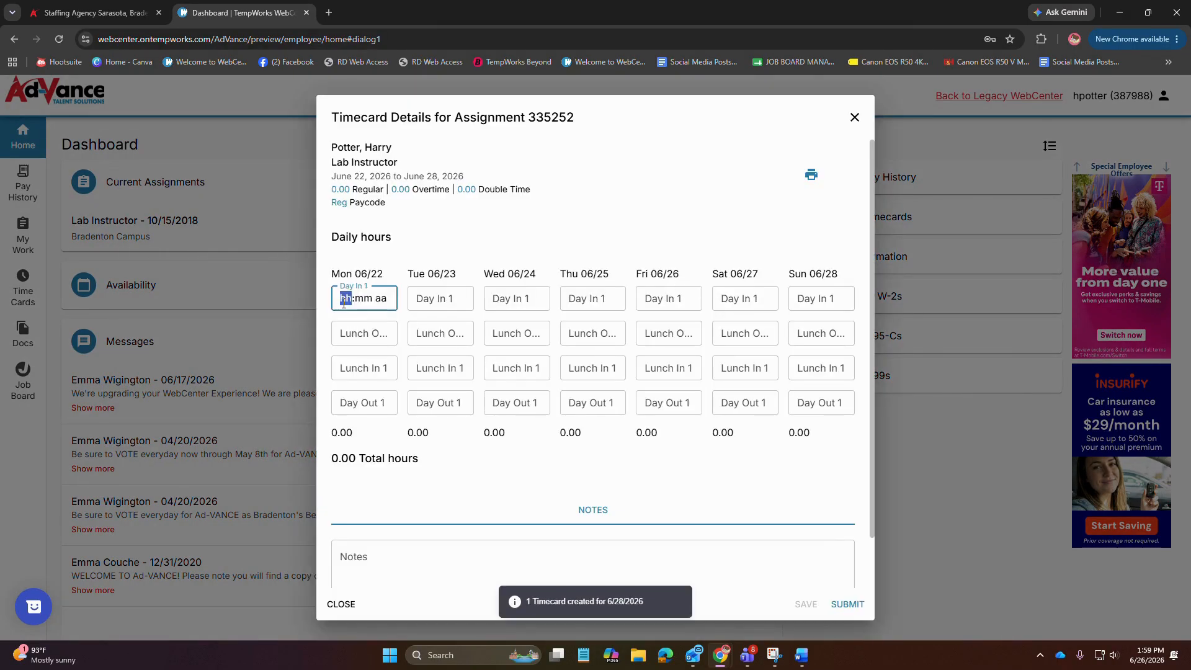
{"action": "type", "text": "1000"}
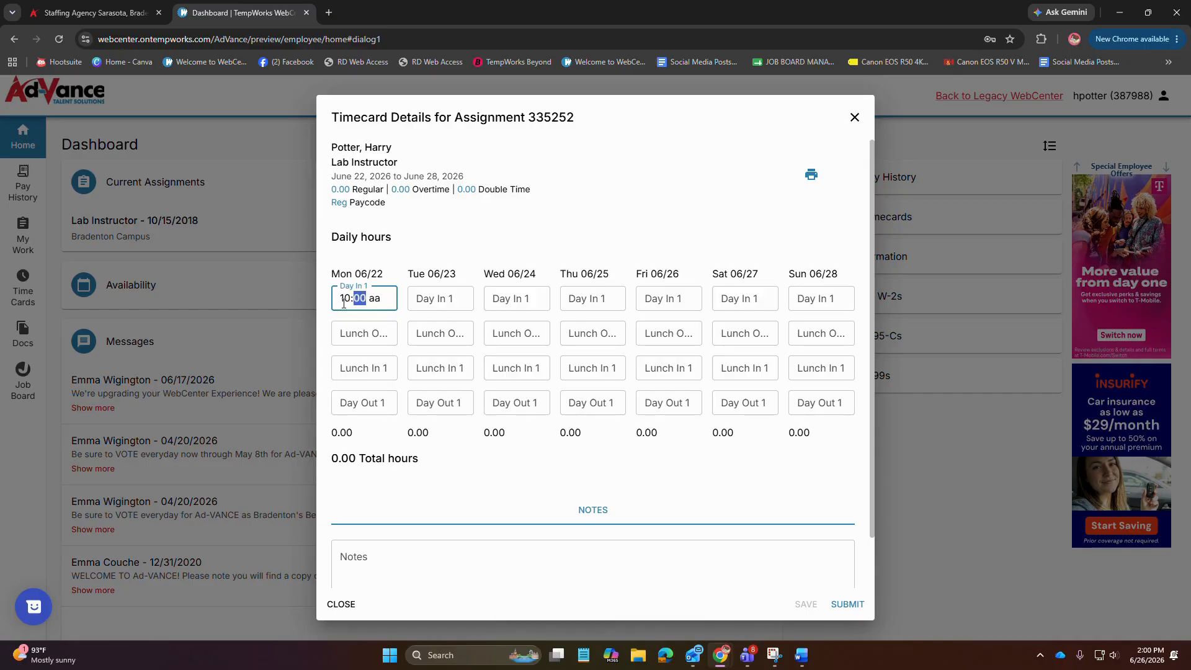
{"action": "type", "text": "a"}
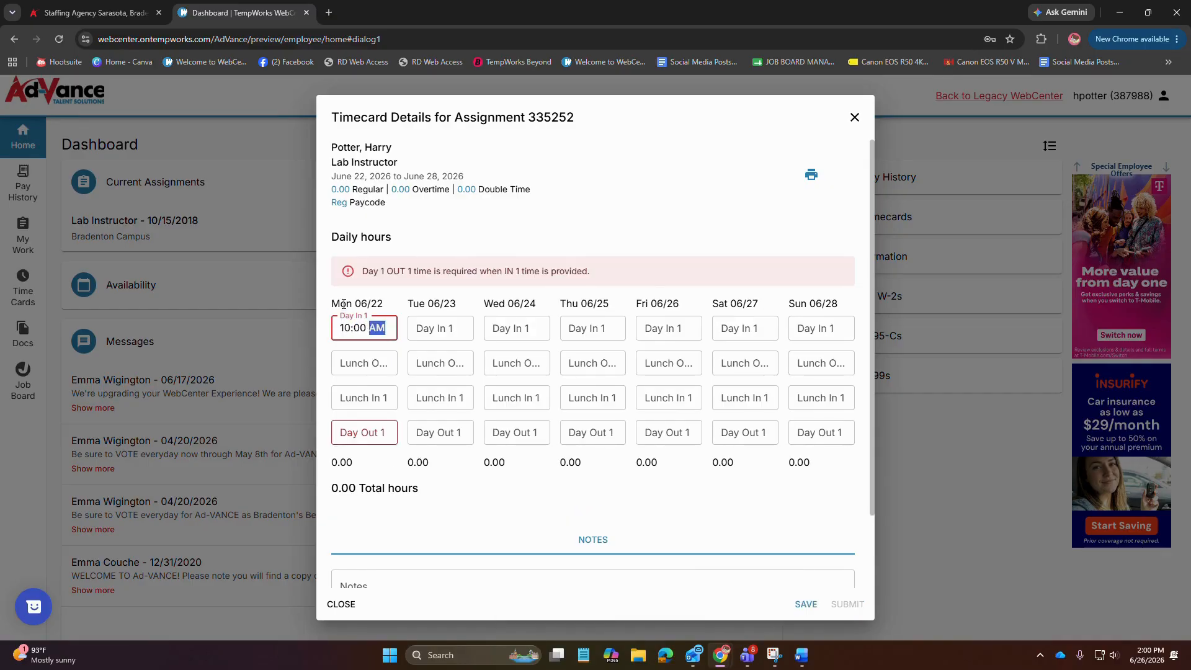
{"action": "left_click", "coordinate": [346, 366]}
{"action": "type", "text": "1200"}
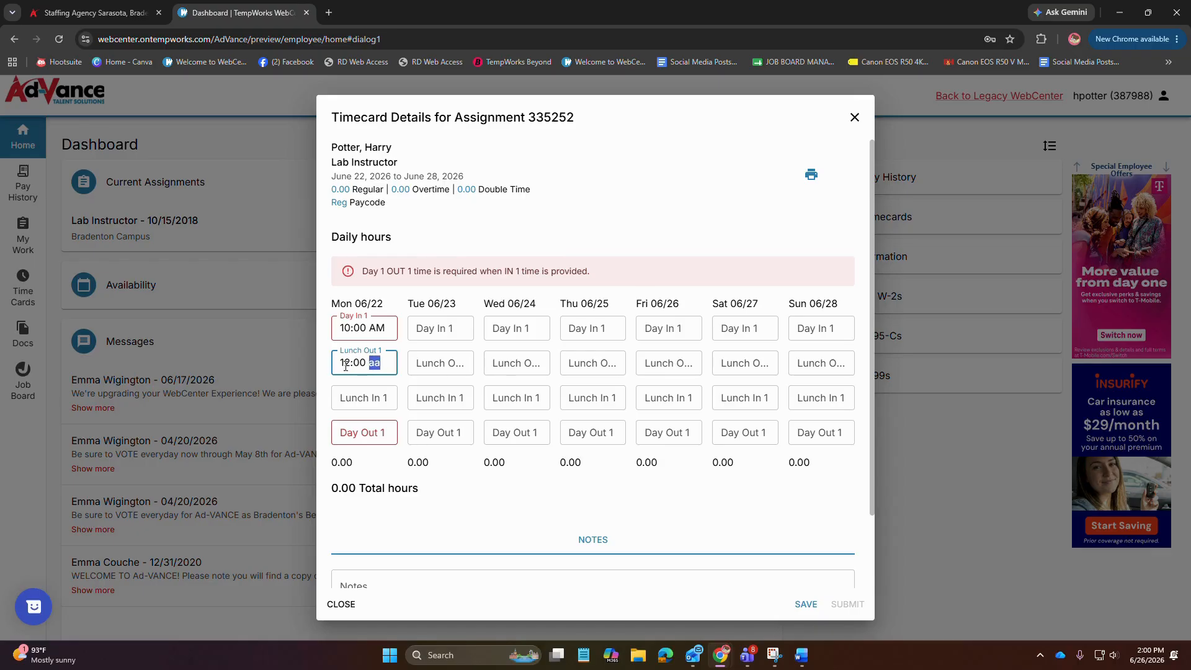
{"action": "type", "text": "p"}
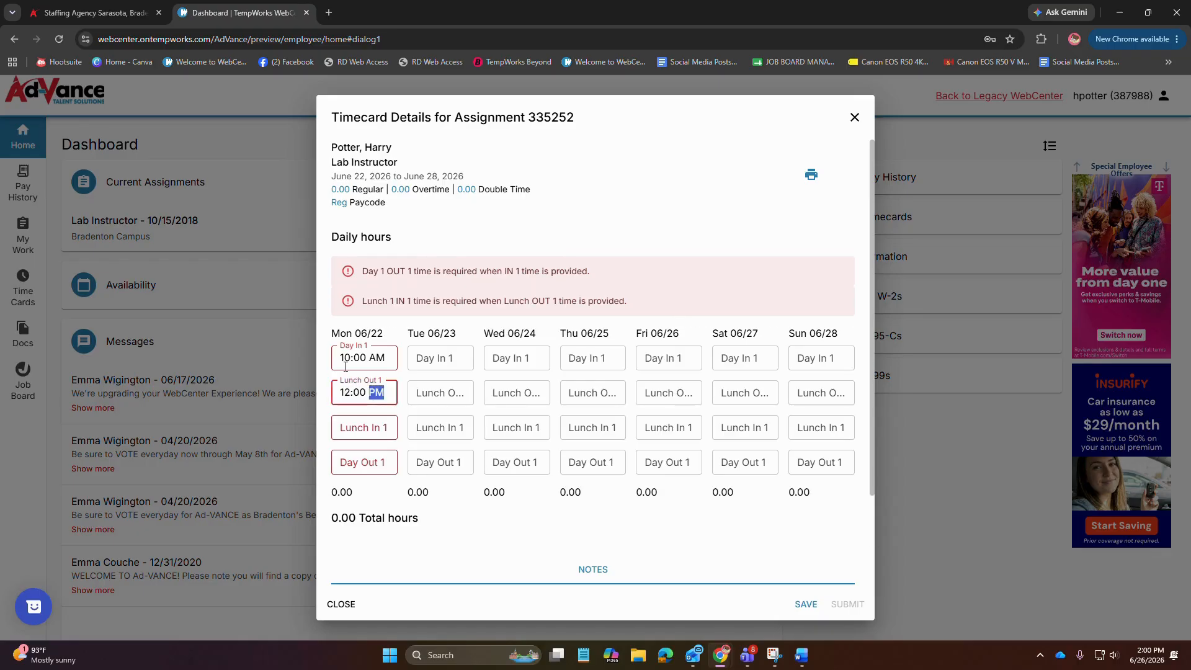
{"action": "left_click", "coordinate": [339, 425]}
{"action": "type", "text": "1230"}
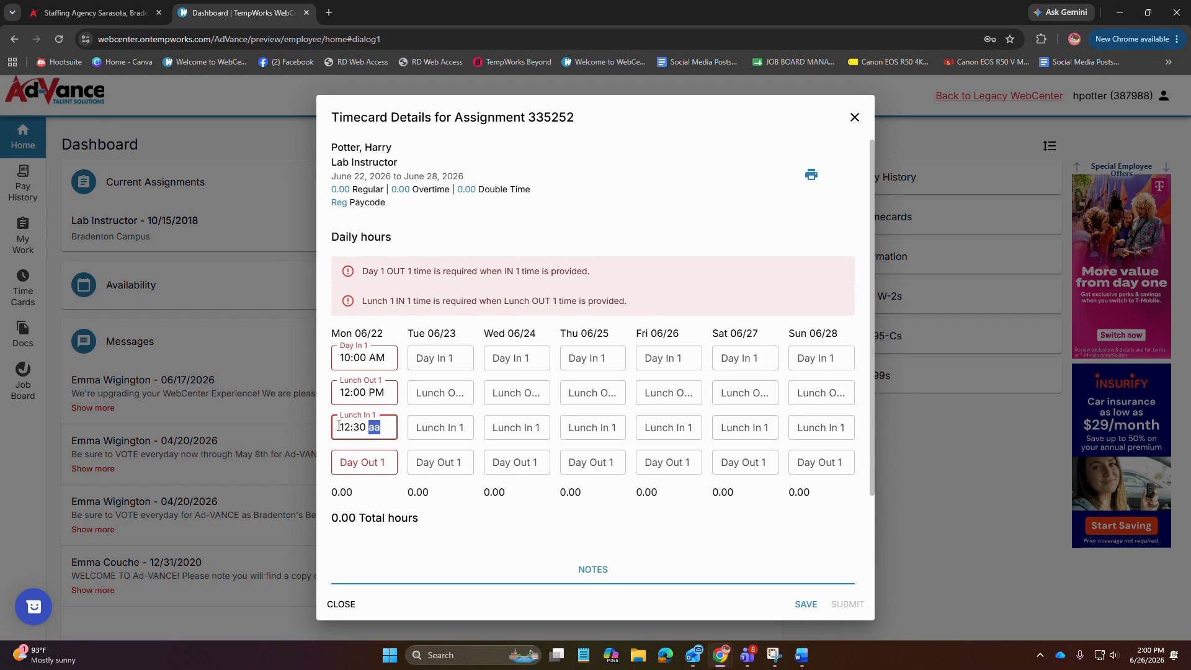
{"action": "type", "text": "p"}
{"action": "left_click", "coordinate": [338, 427]}
{"action": "type", "text": "05:mm aa"}
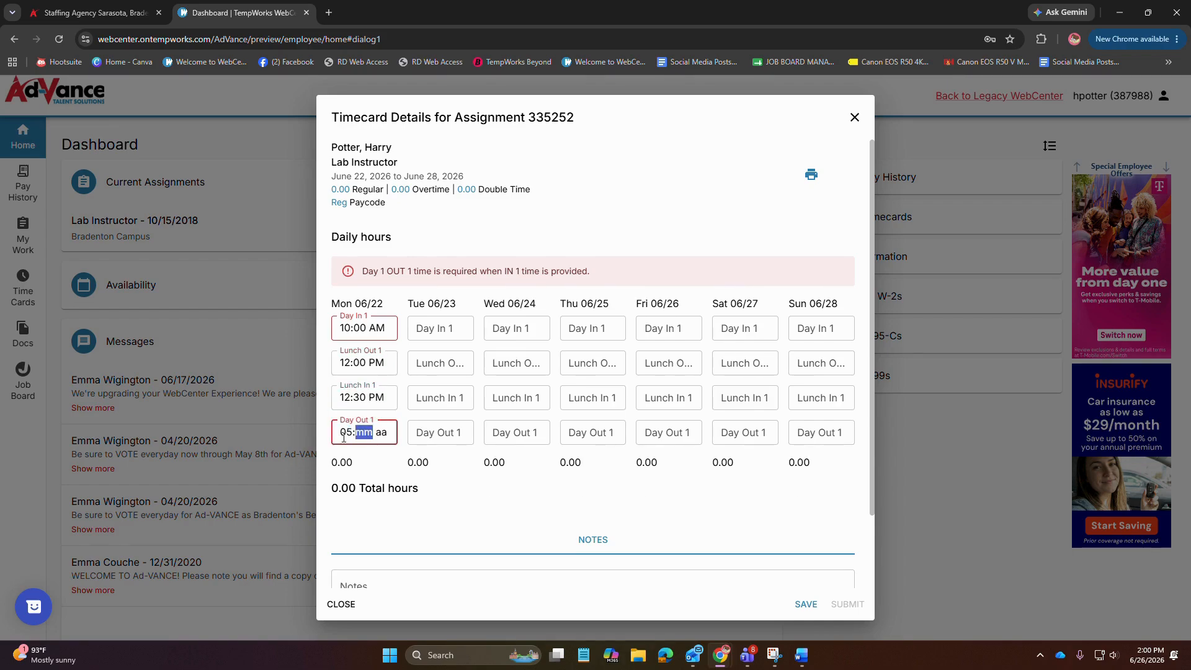
{"action": "type", "text": "00p"}
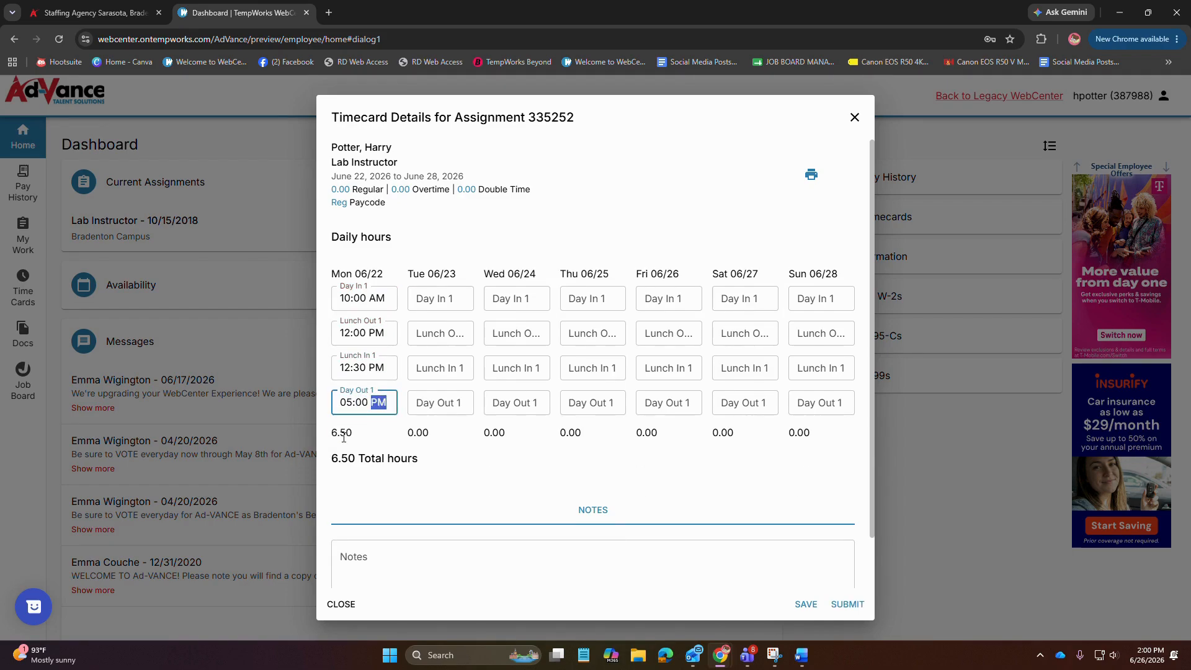
- Enter Tuesday 06/23 Day In 12:00 PM and Day Out 05:00 PM
{"action": "left_click", "coordinate": [411, 297]}
{"action": "type", "text": "12:"}
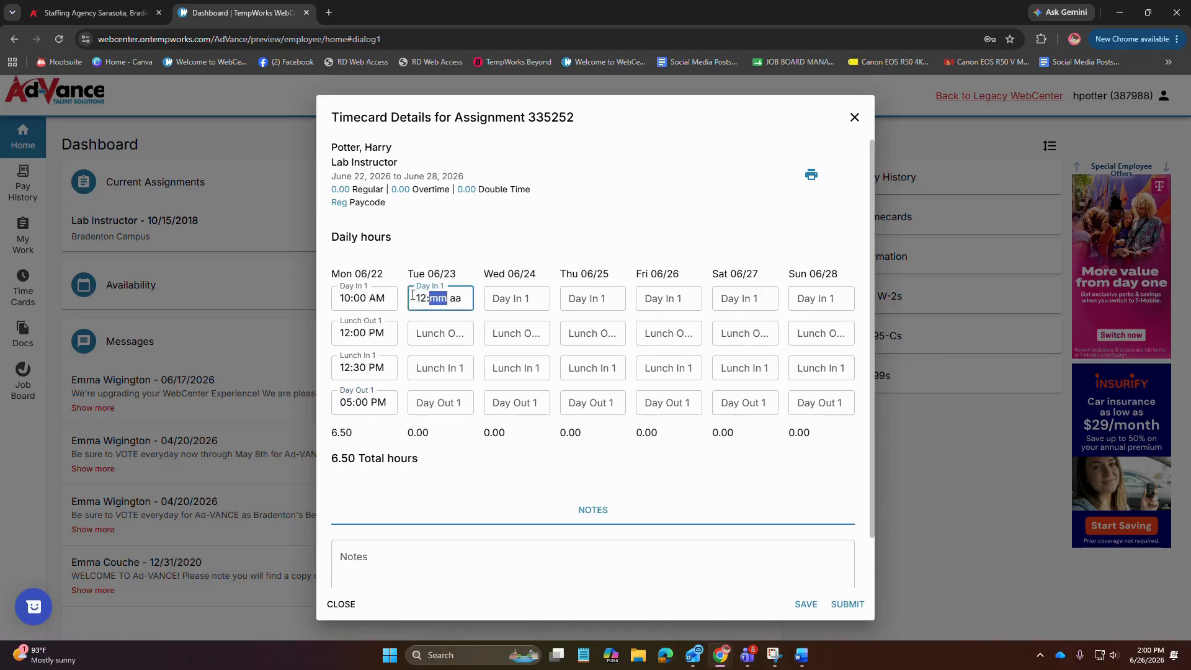
{"action": "type", "text": "00p"}
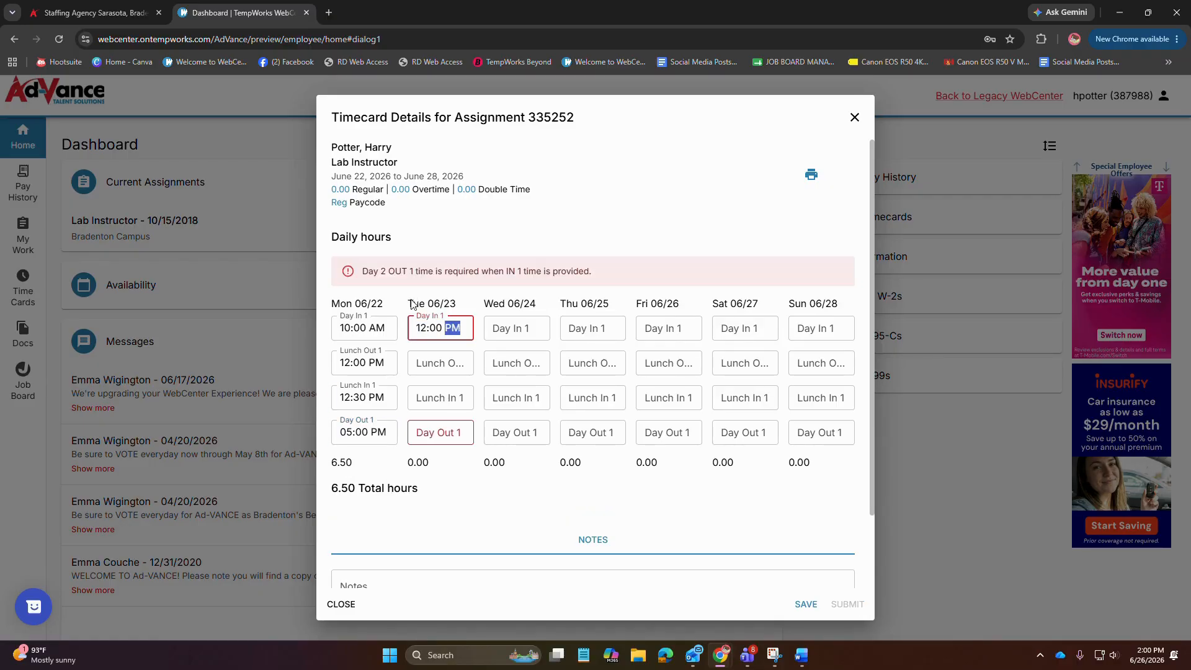
{"action": "left_click", "coordinate": [409, 434]}
{"action": "type", "text": "05:00"}
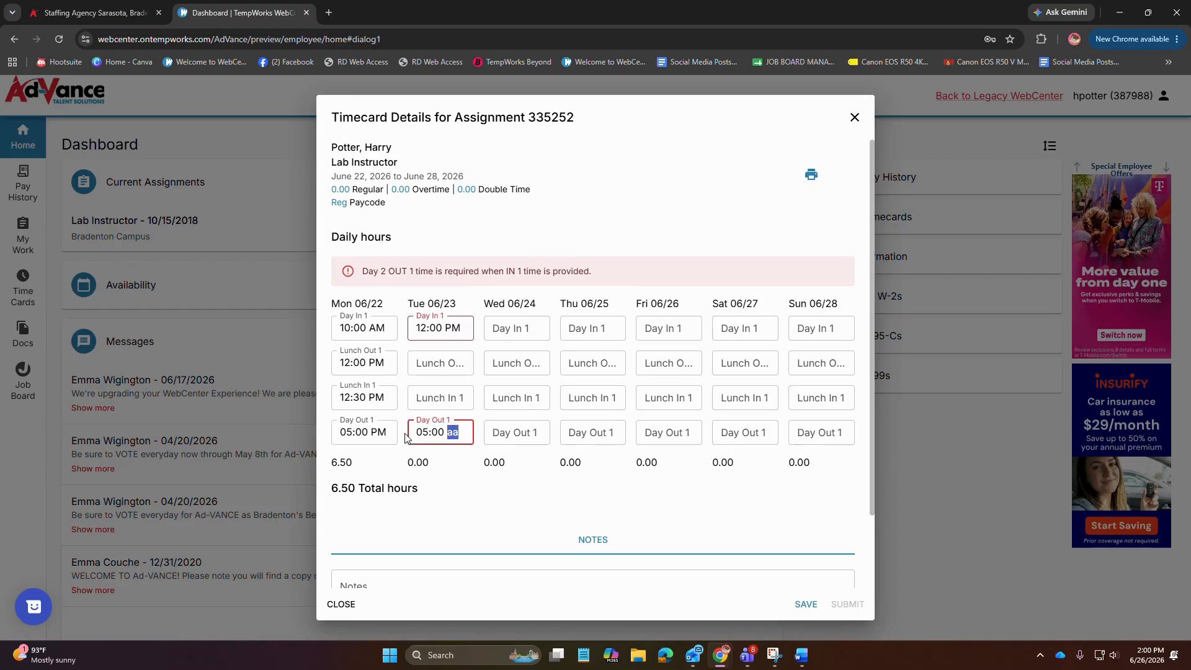
{"action": "type", "text": "p"}
{"action": "left_click", "coordinate": [433, 470]}
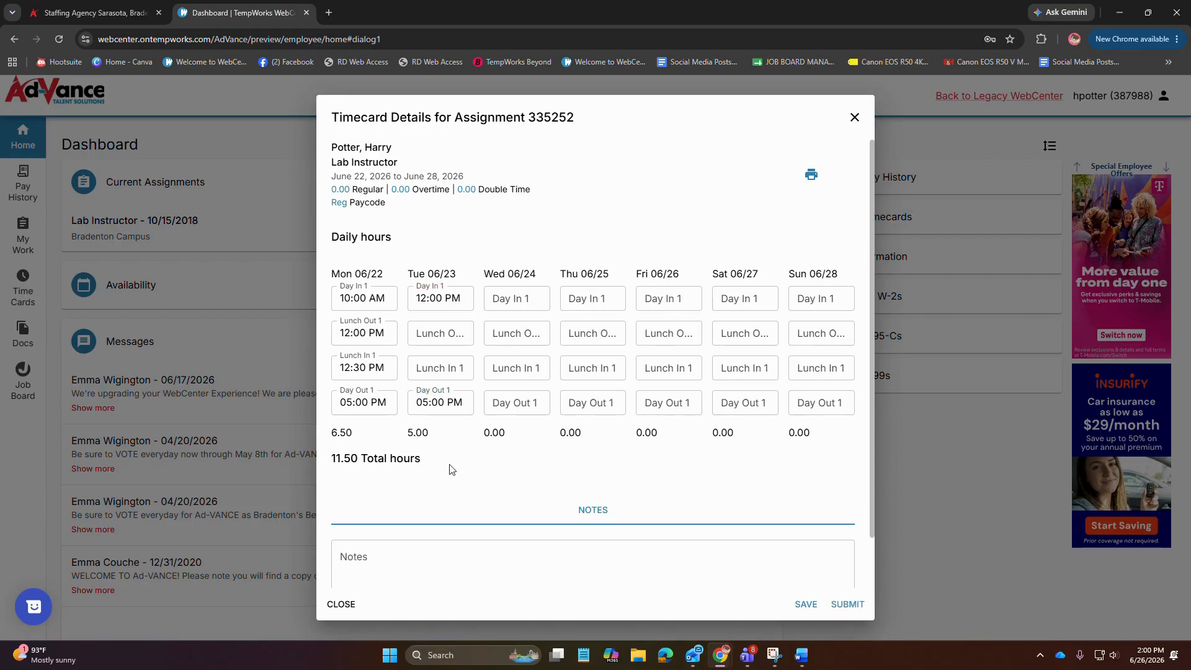
- Submit the timecard totalling 11.50 hours
{"action": "scroll", "coordinate": [471, 465], "scroll_direction": "down", "scroll_amount": 1}
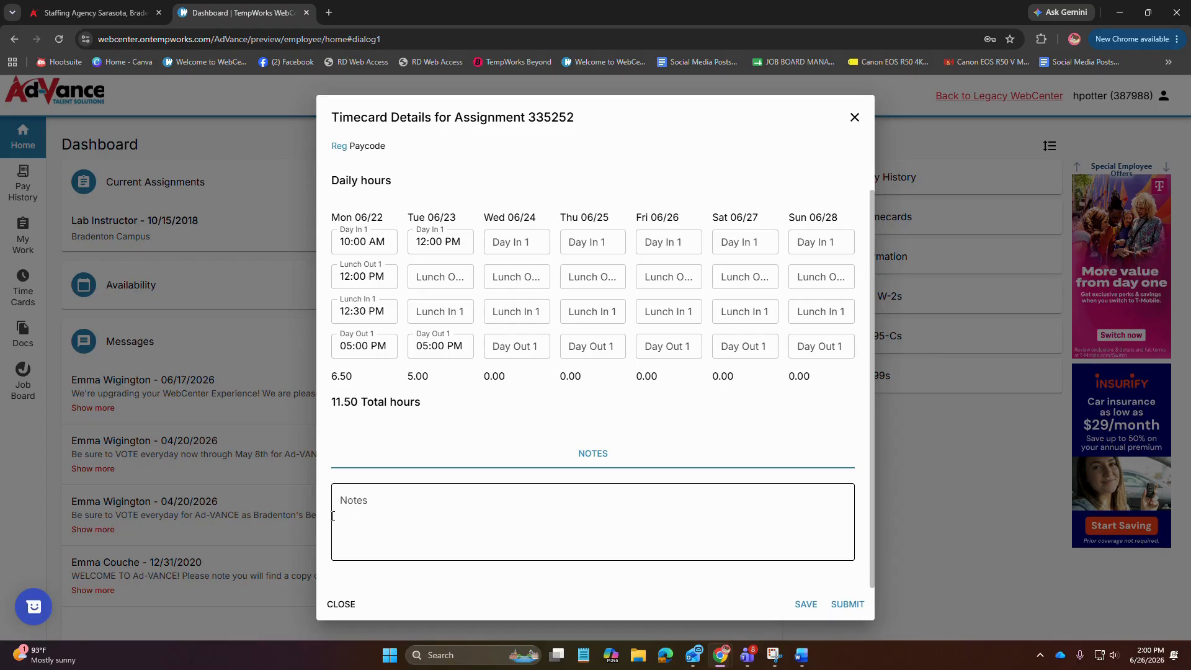
{"action": "left_click", "coordinate": [383, 505]}
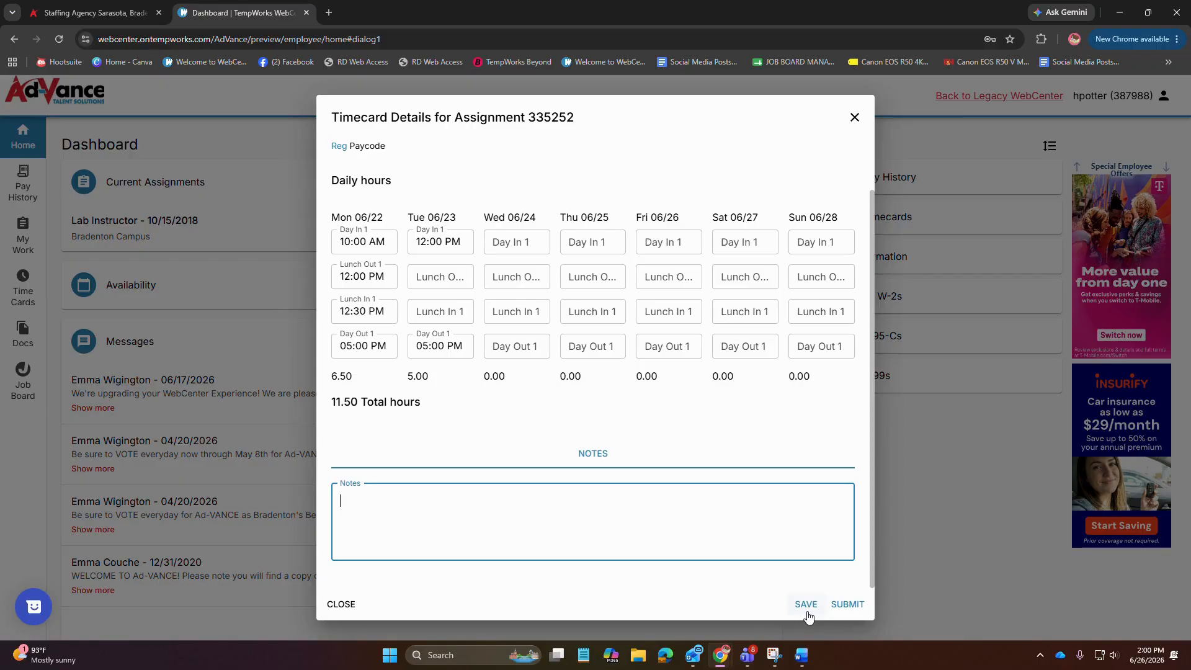
{"action": "left_click", "coordinate": [846, 607]}
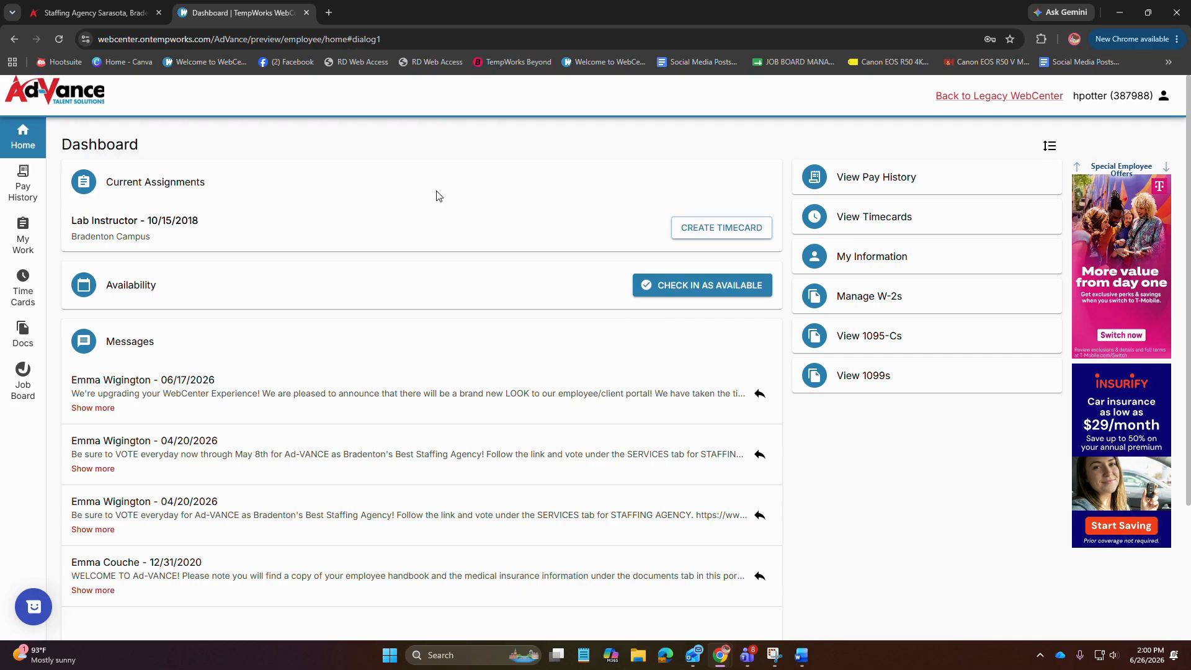
- Unlock the week ending June 28, 2026 timecard from the Time Cards list
{"action": "left_click", "coordinate": [31, 308]}
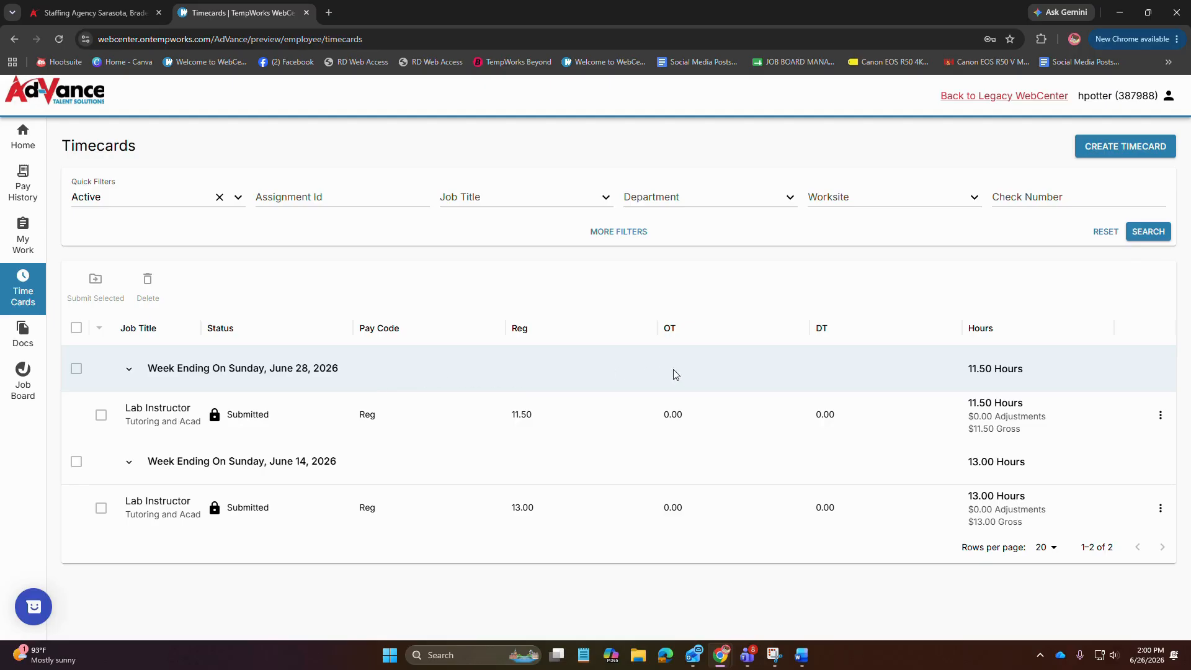
{"action": "left_click", "coordinate": [1161, 416]}
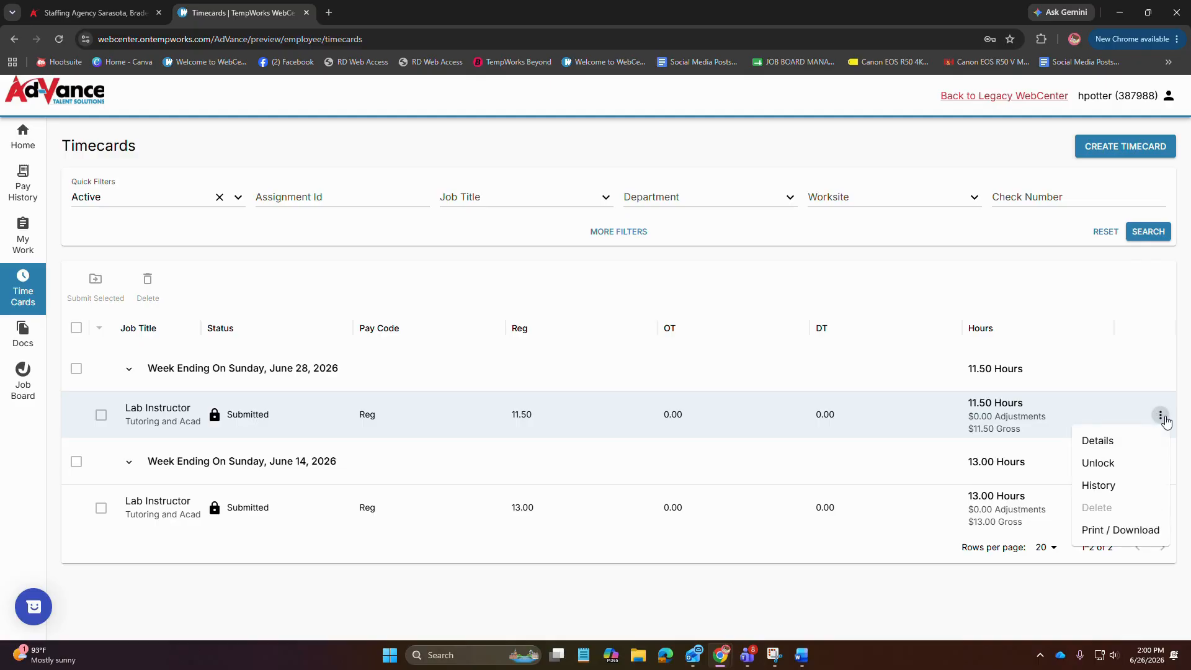
{"action": "left_click", "coordinate": [1144, 470]}
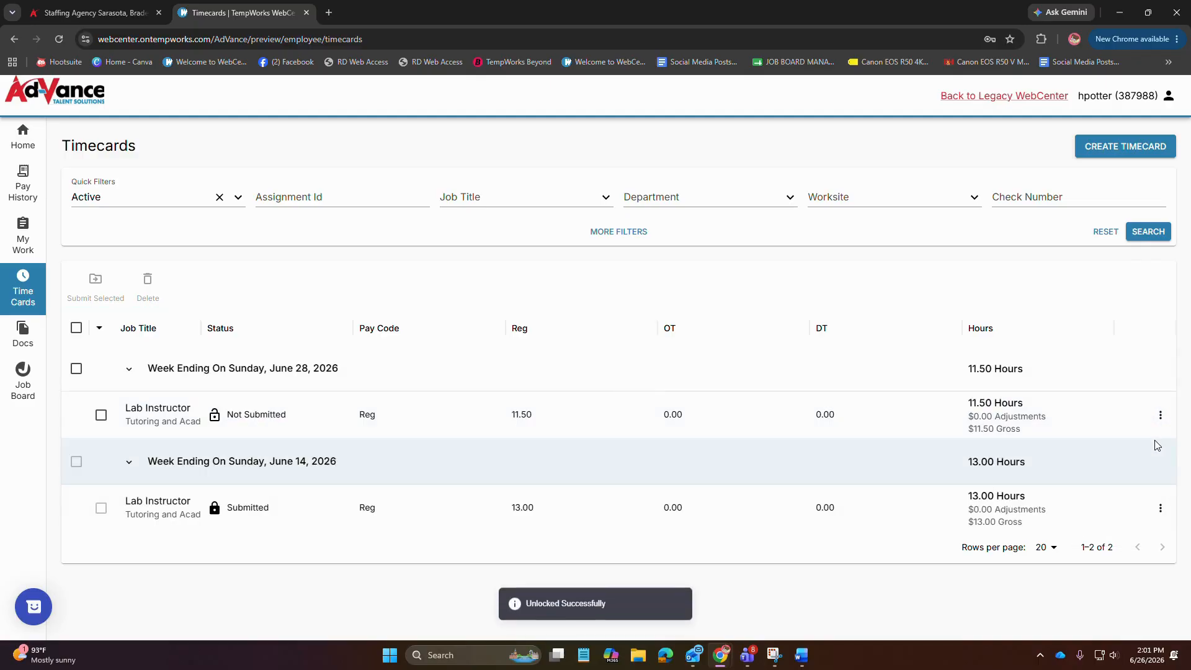
{"action": "left_click", "coordinate": [1160, 415]}
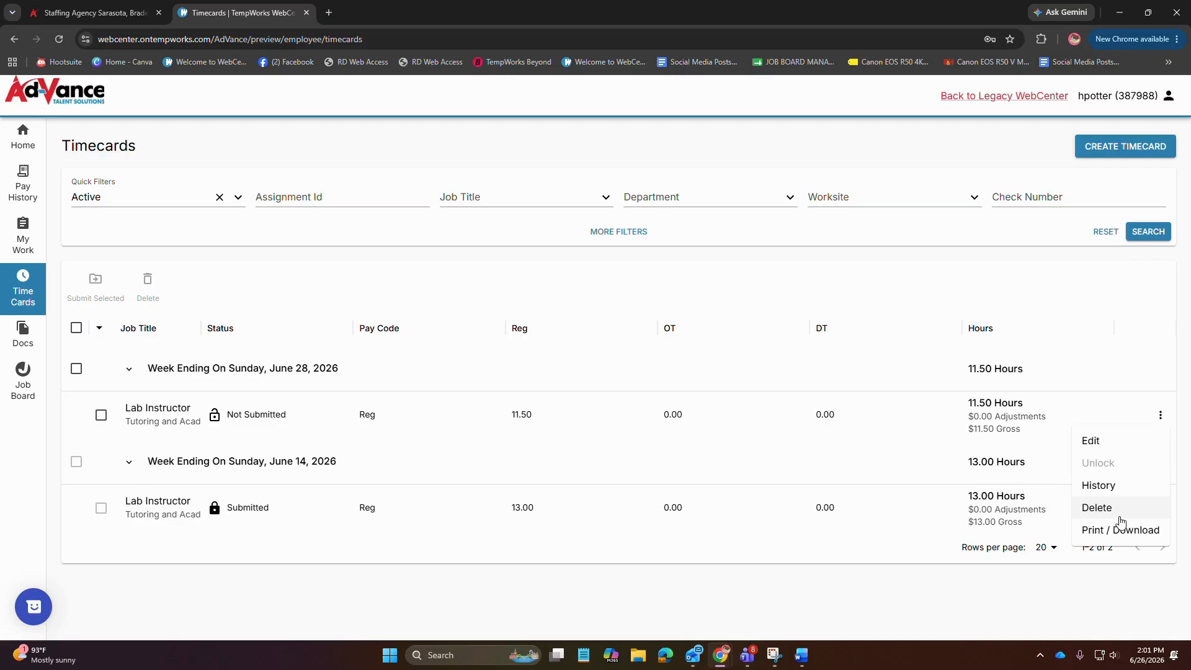
- Edit the timecard to add Wednesday 06/24, 12:00 PM to 05:00 PM, and resubmit at 16.50 hours
{"action": "left_click", "coordinate": [1096, 439]}
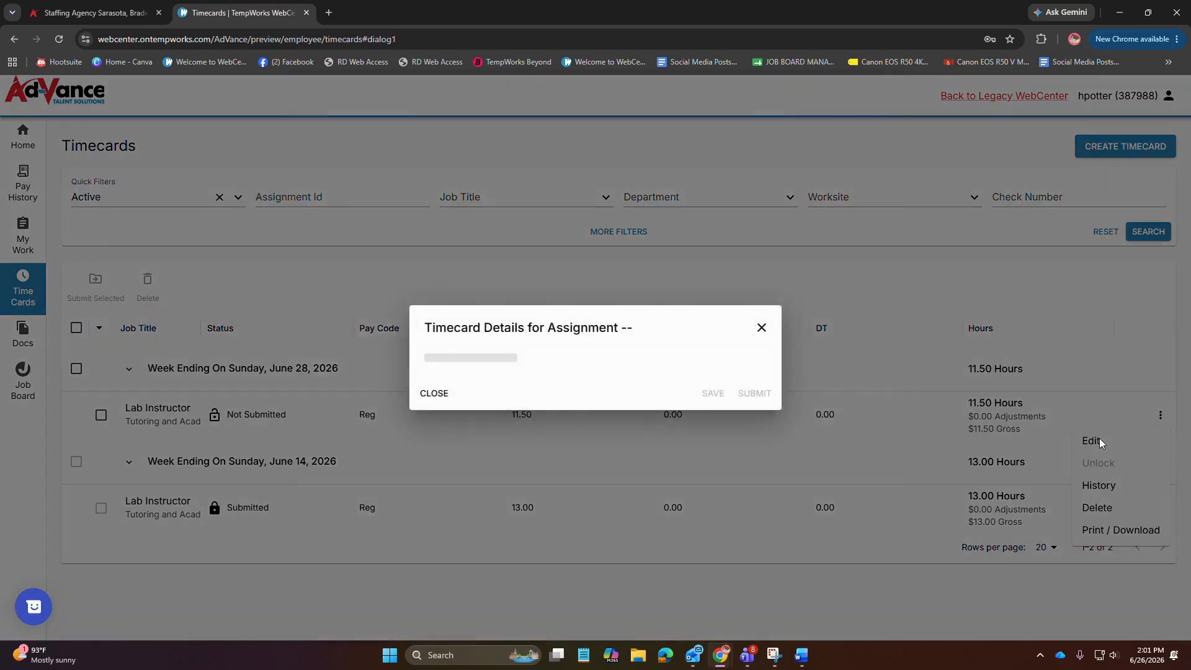
{"action": "left_click", "coordinate": [504, 298]}
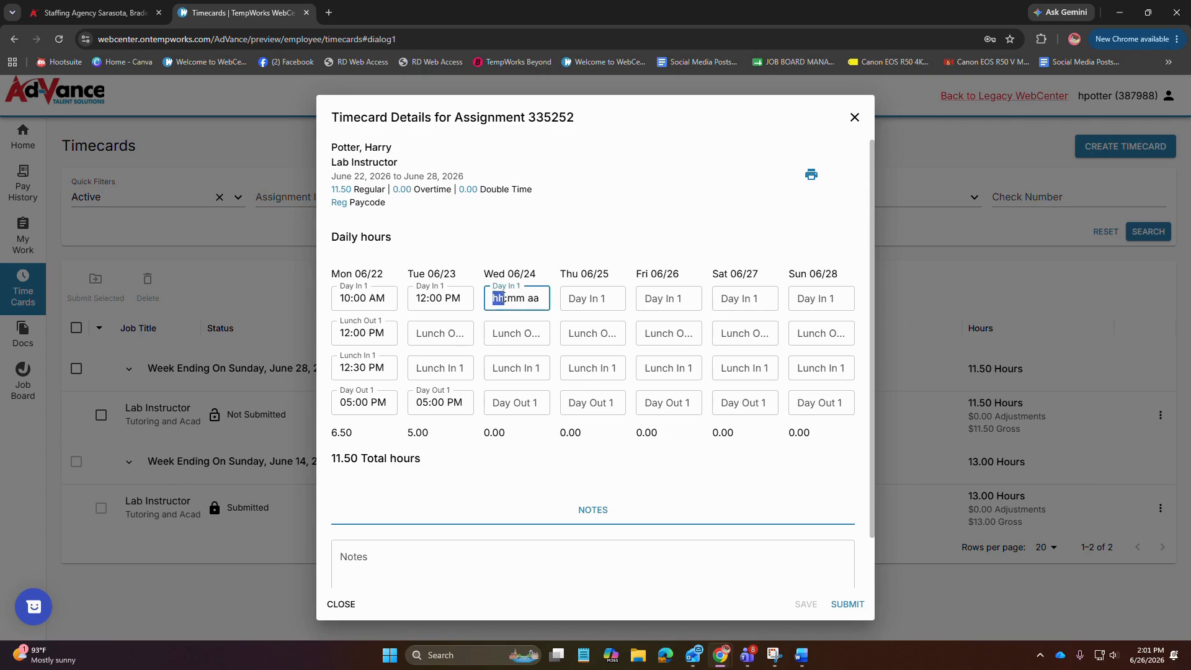
{"action": "type", "text": "1200p"}
{"action": "left_click", "coordinate": [503, 432]}
{"action": "type", "text": "500"}
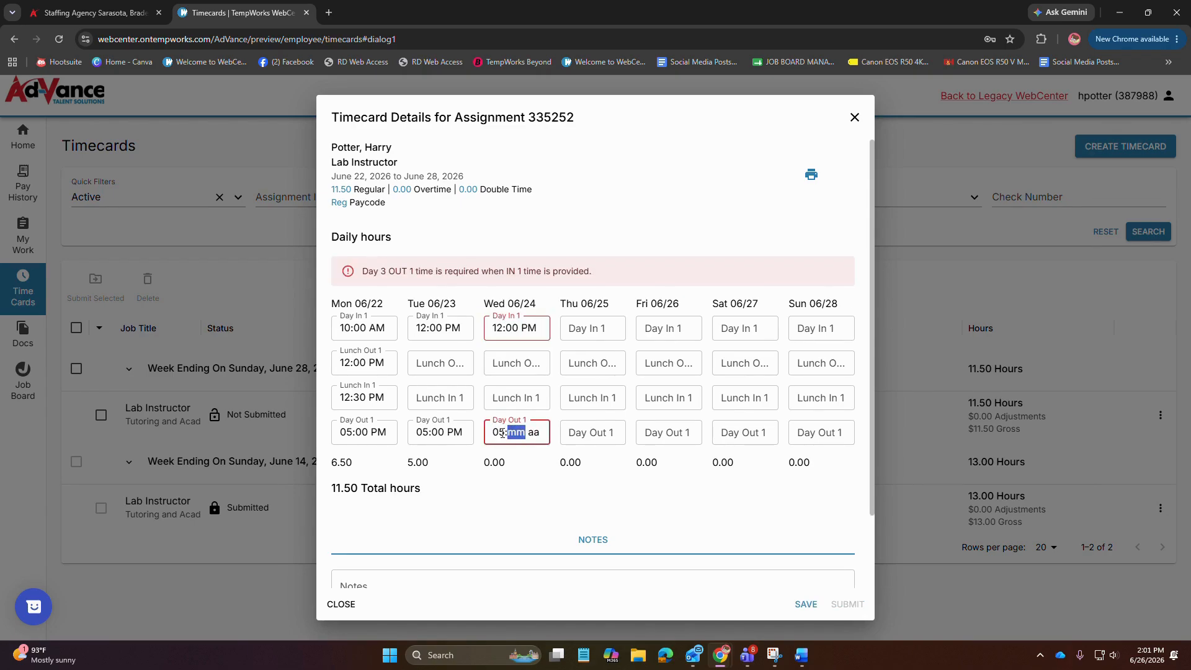
{"action": "type", "text": "p"}
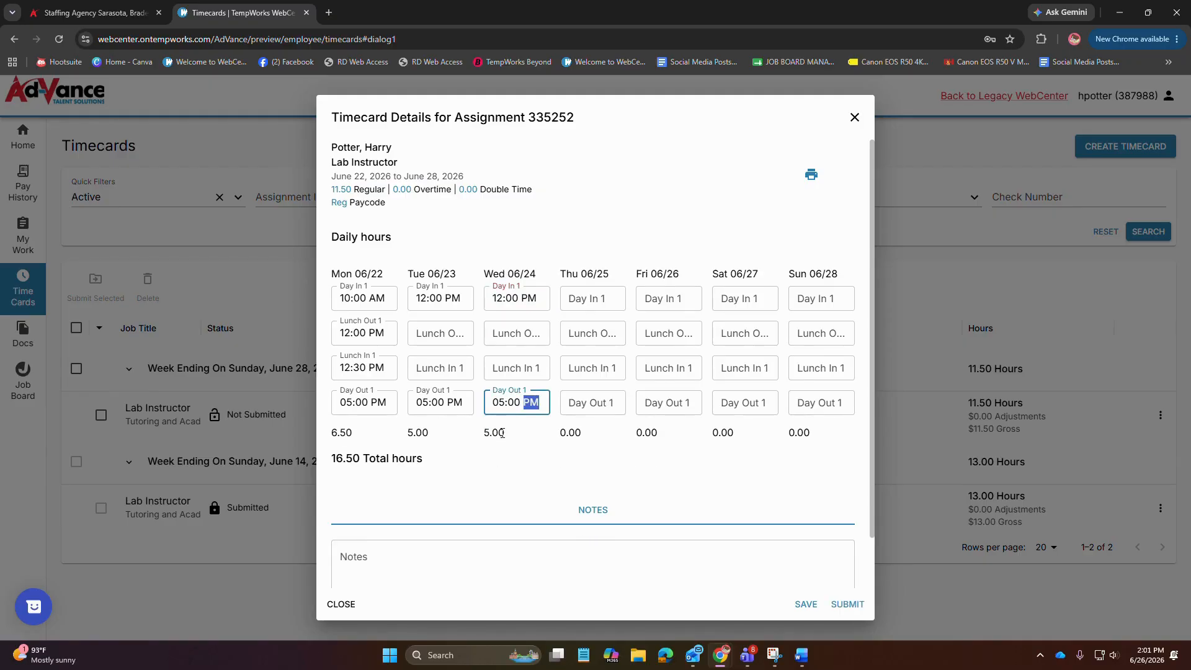
{"action": "left_click", "coordinate": [631, 438]}
{"action": "scroll", "coordinate": [638, 484], "scroll_direction": "down", "scroll_amount": 2}
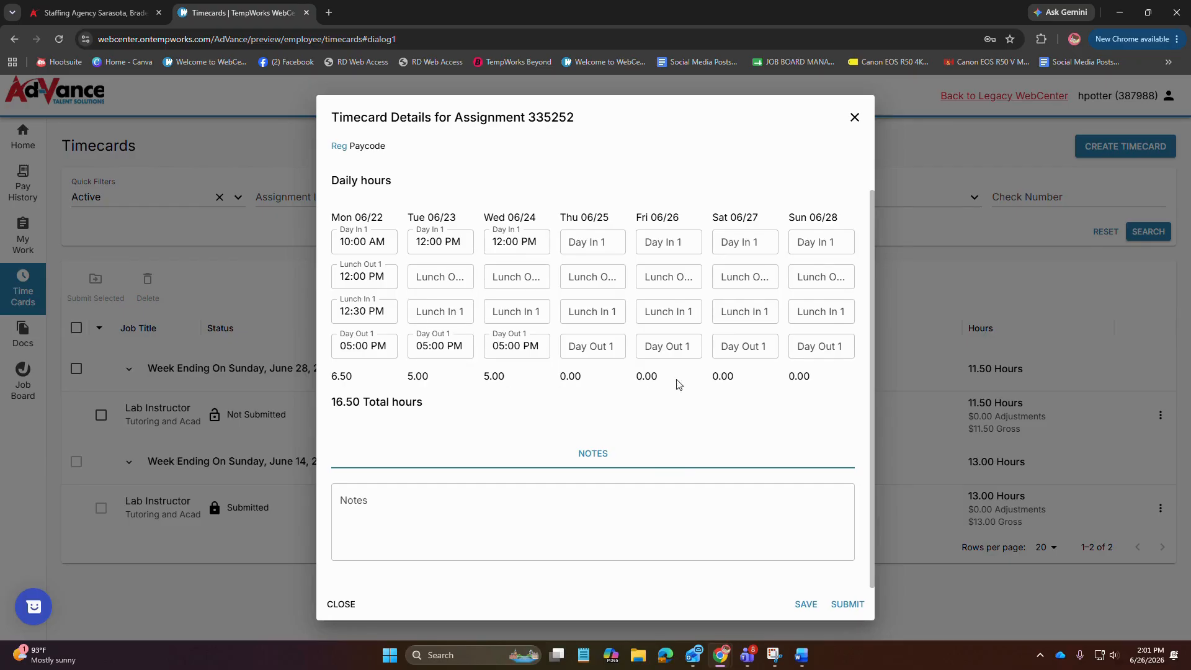
{"action": "left_click", "coordinate": [847, 604]}
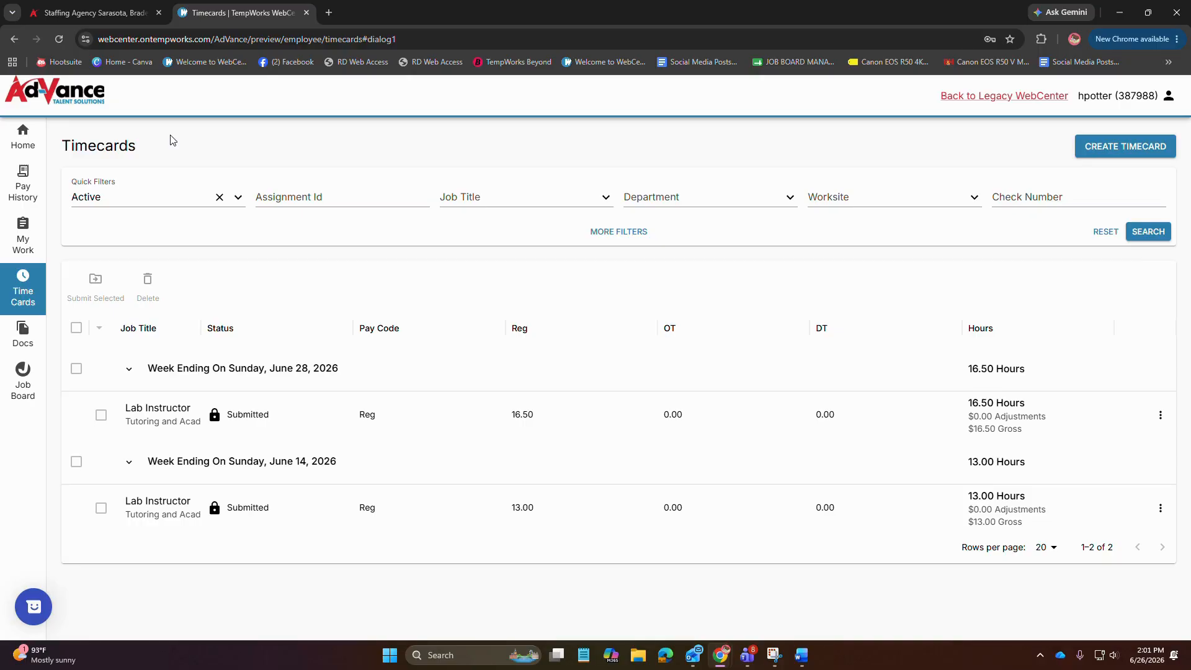
- From Home's Manage W-2s, change the W-2 option to Electronic W-2s and save
{"action": "left_click", "coordinate": [25, 143]}
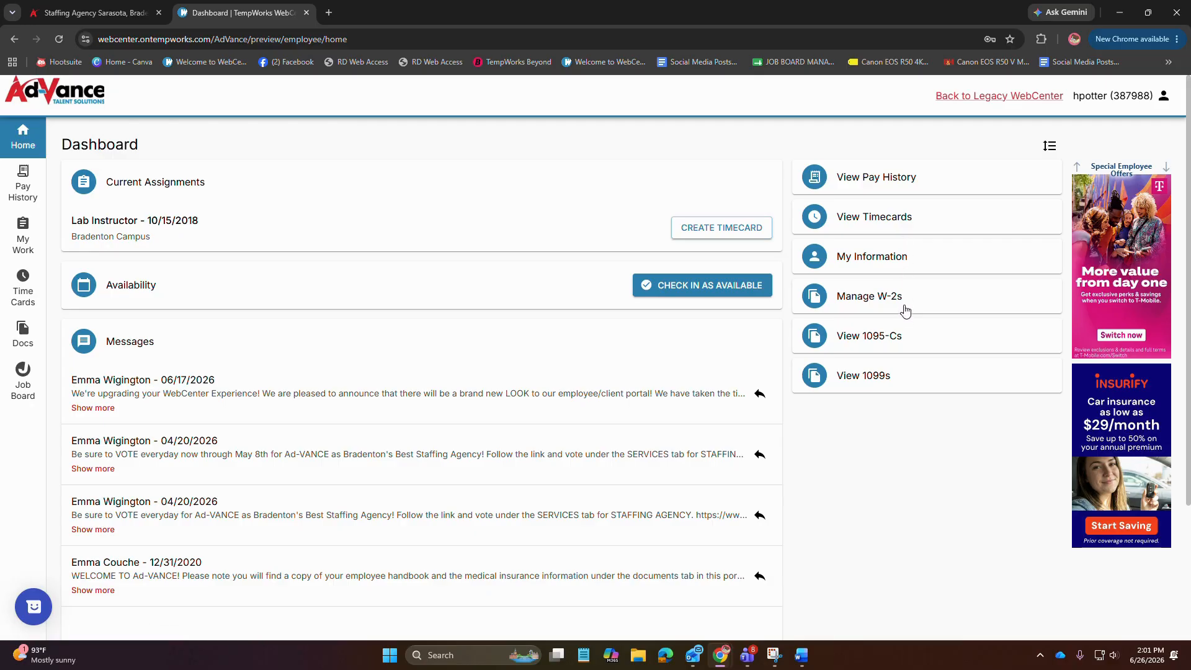
{"action": "left_click", "coordinate": [858, 311]}
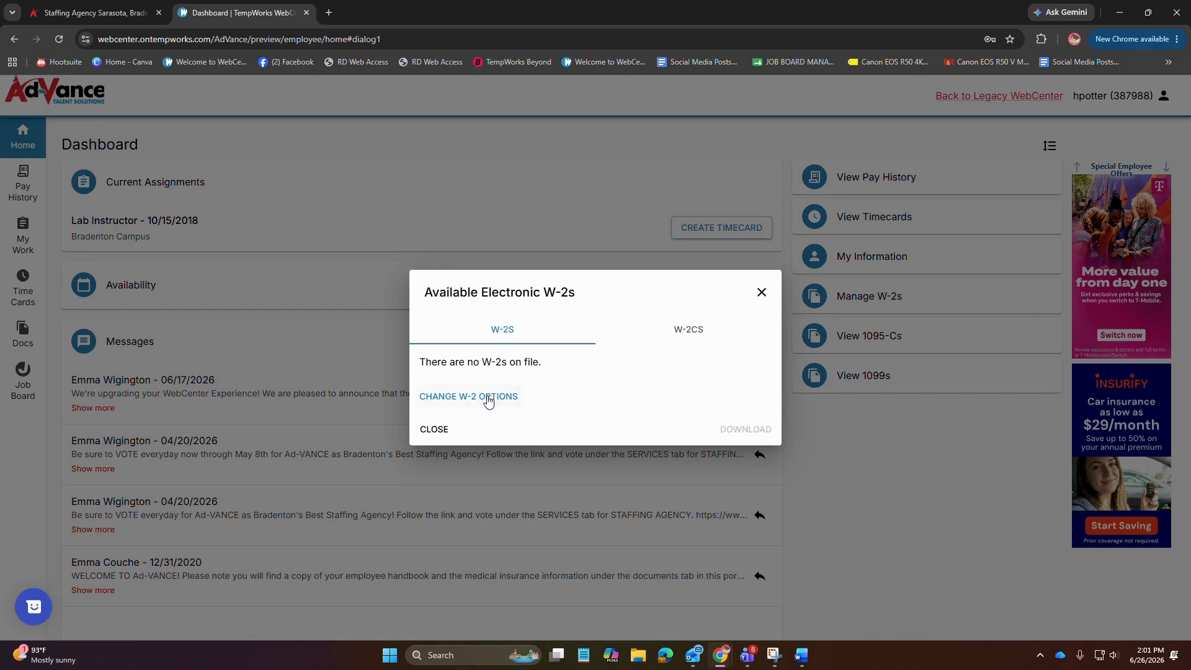
{"action": "left_click", "coordinate": [488, 400]}
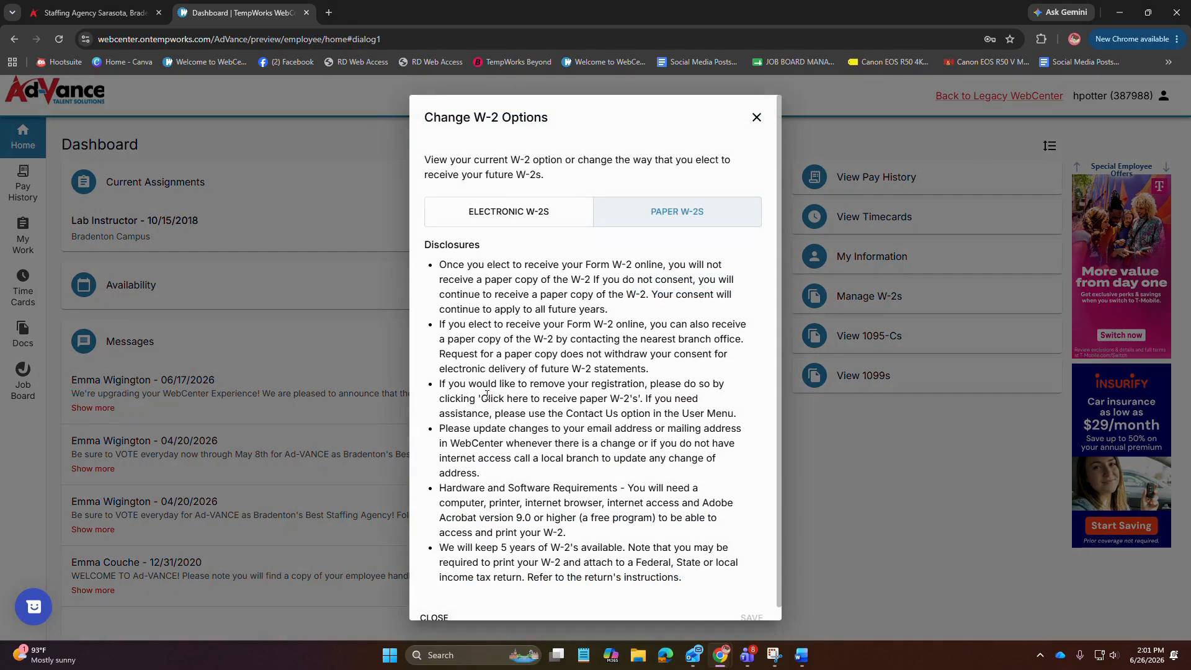
{"action": "left_click", "coordinate": [512, 222]}
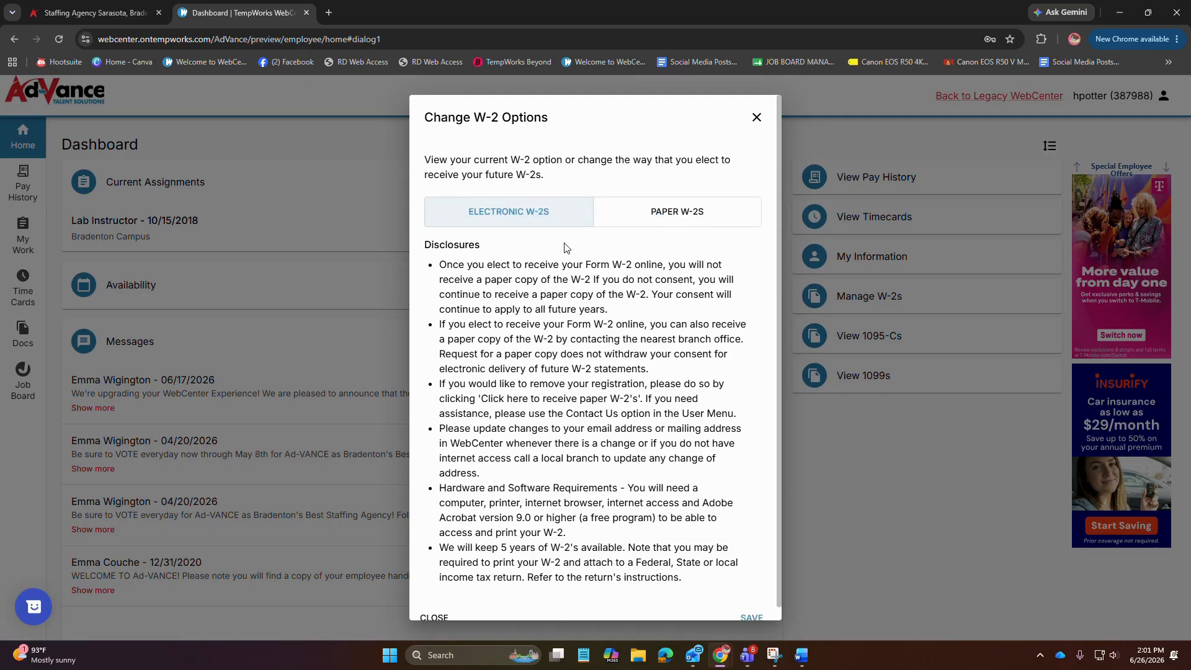
{"action": "scroll", "coordinate": [674, 312], "scroll_direction": "down", "scroll_amount": 1}
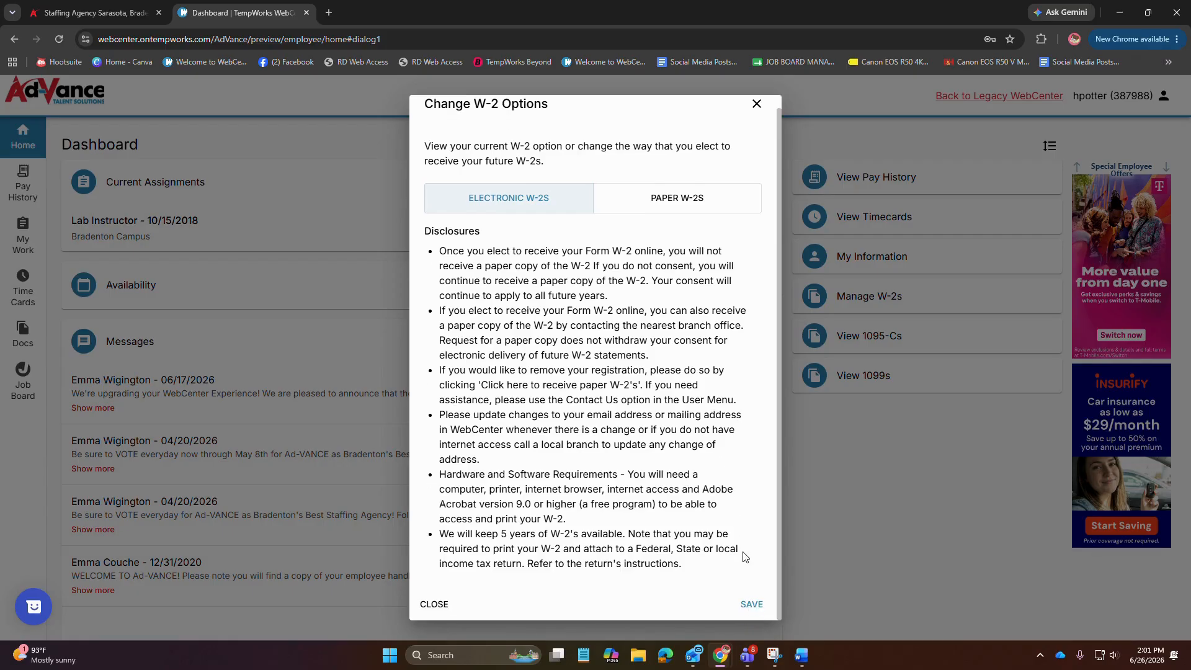
{"action": "left_click", "coordinate": [751, 609]}
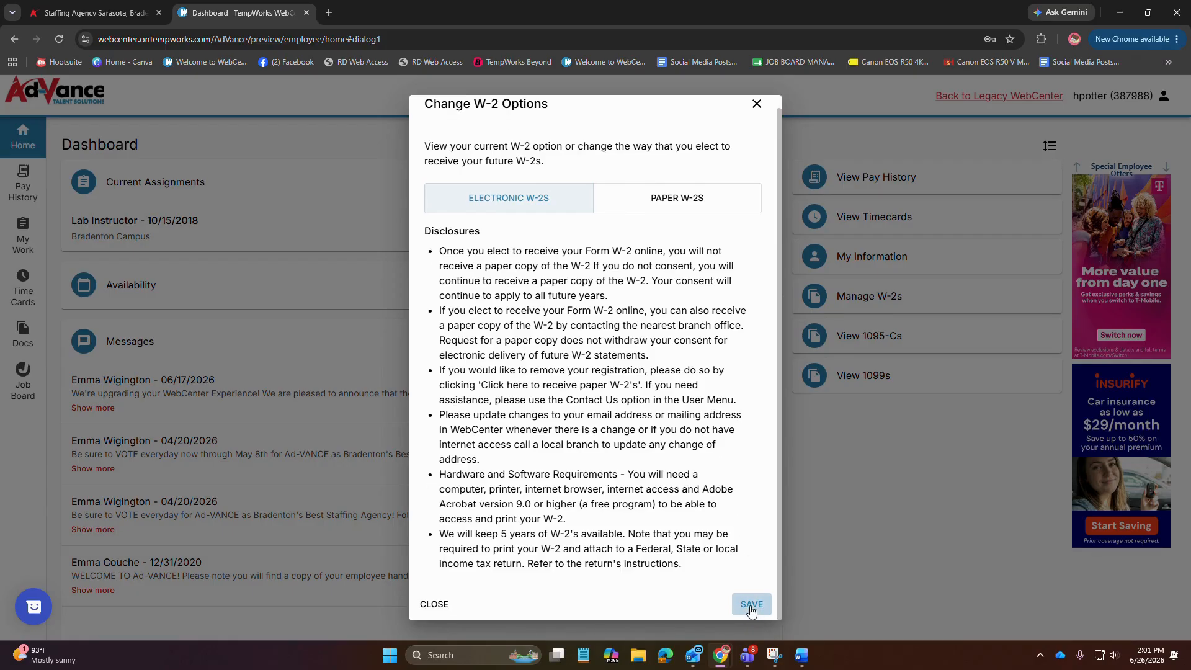